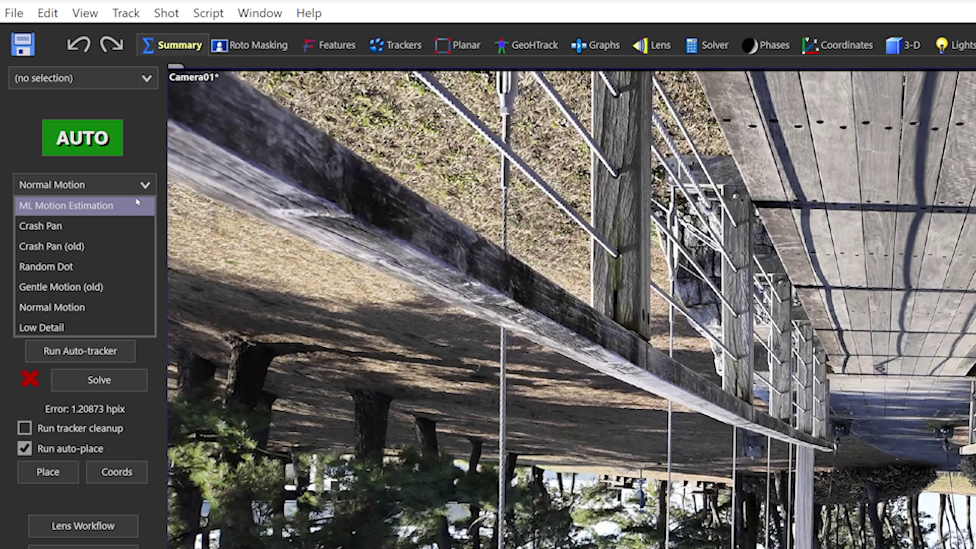
Switch the band shot's motion setting on the Summary panel to ML Motion Estimation.
left_click(333, 45)
left_click(145, 116)
left_click(143, 137)
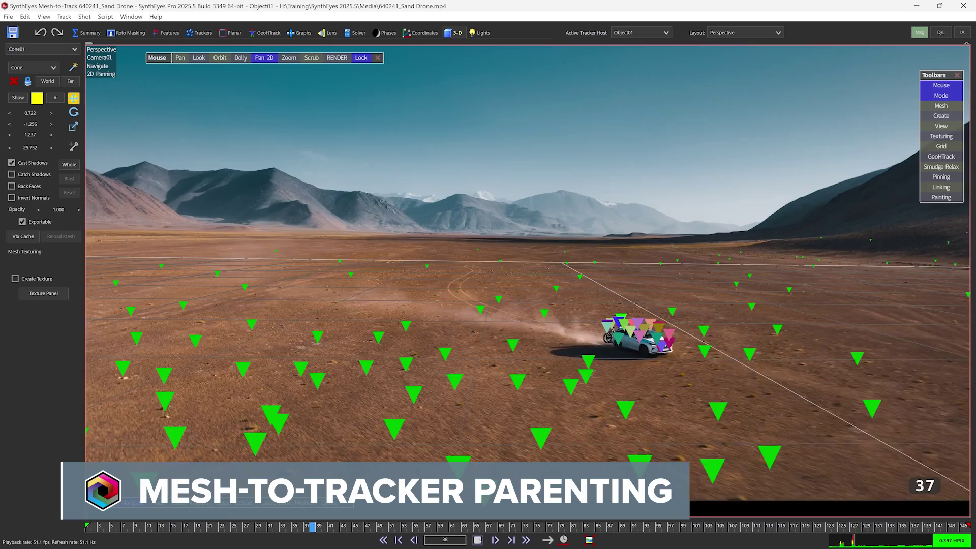
In a four-view layout, attach the box mesh to the chosen hotel-building tracker.
key("q")
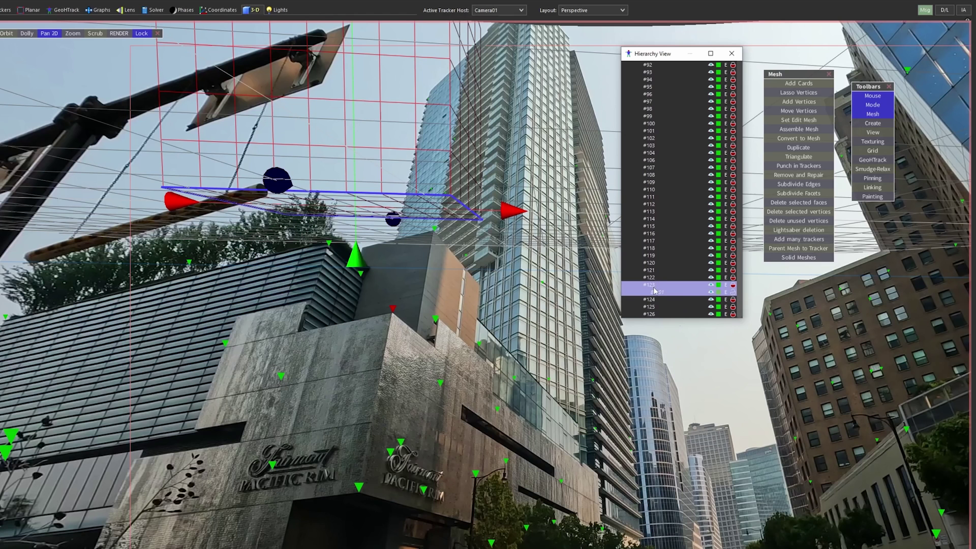
left_click(662, 302)
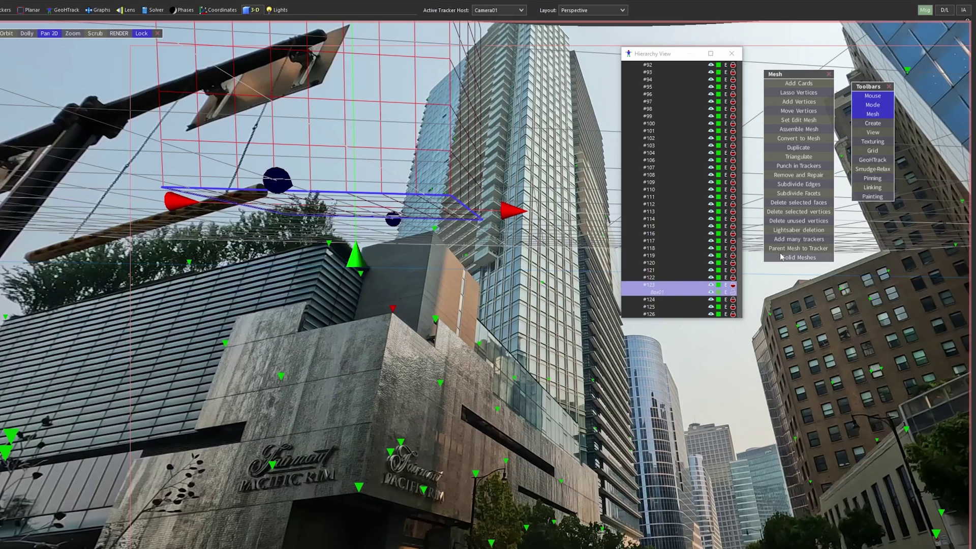
left_click(804, 248)
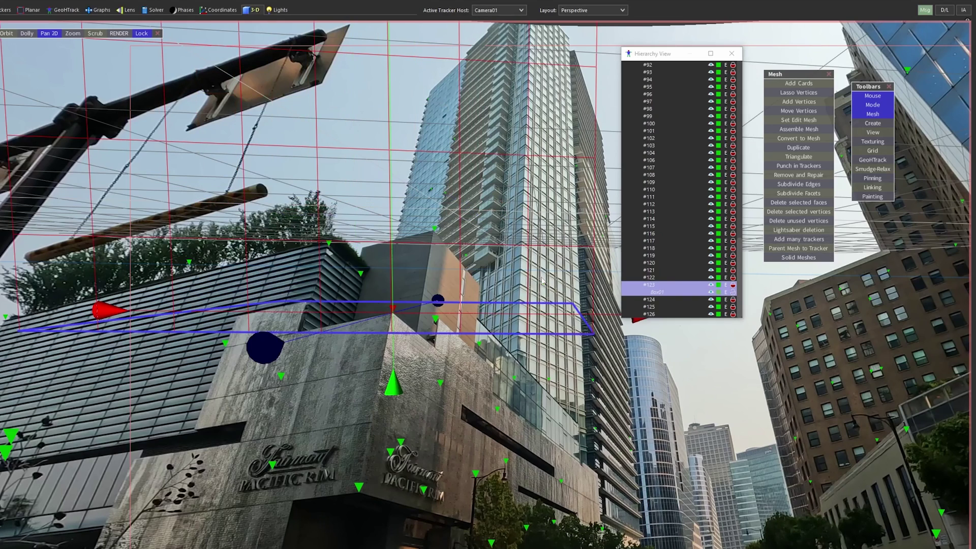
scroll(401, 305, "down", 2)
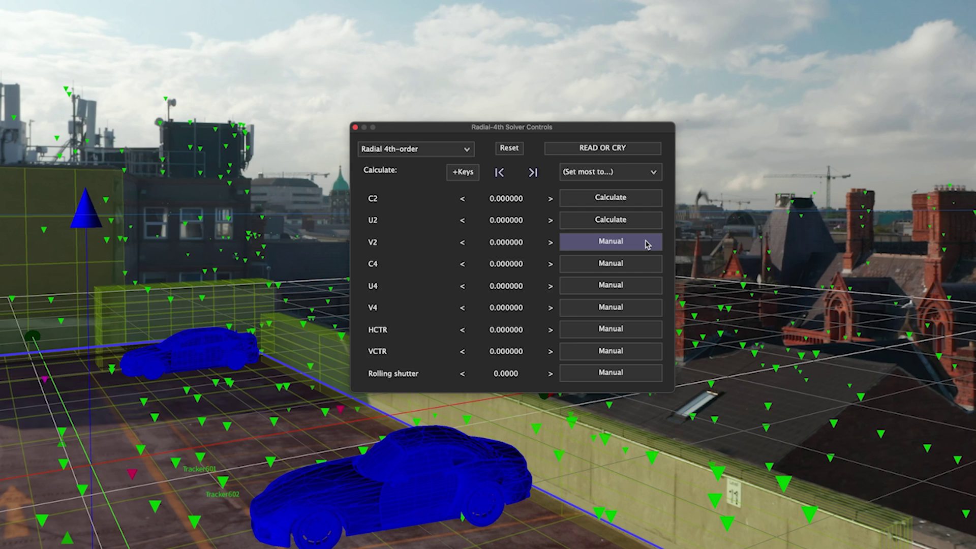
Change V2 from Manual to Calculate in Radial-4th Solver Controls and run the solve.
left_click(647, 243)
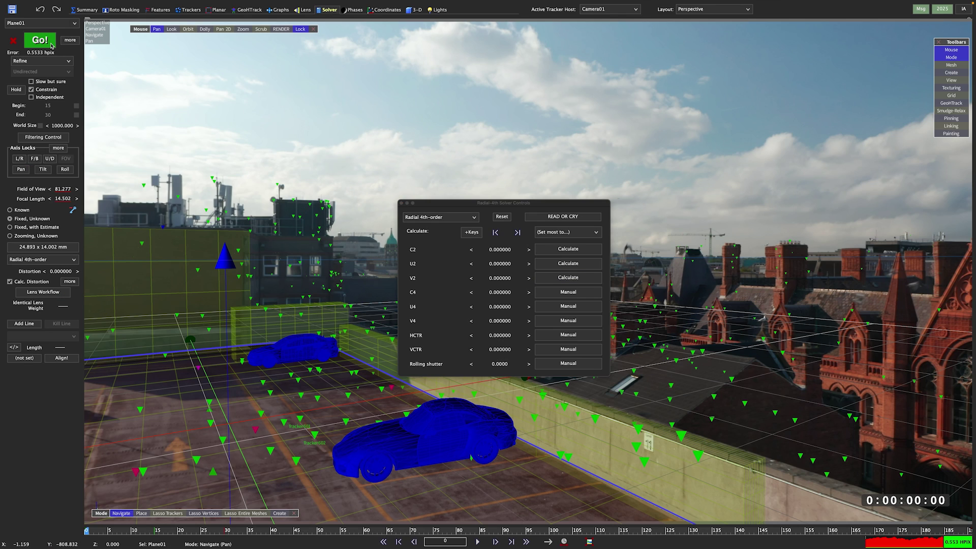
left_click(50, 46)
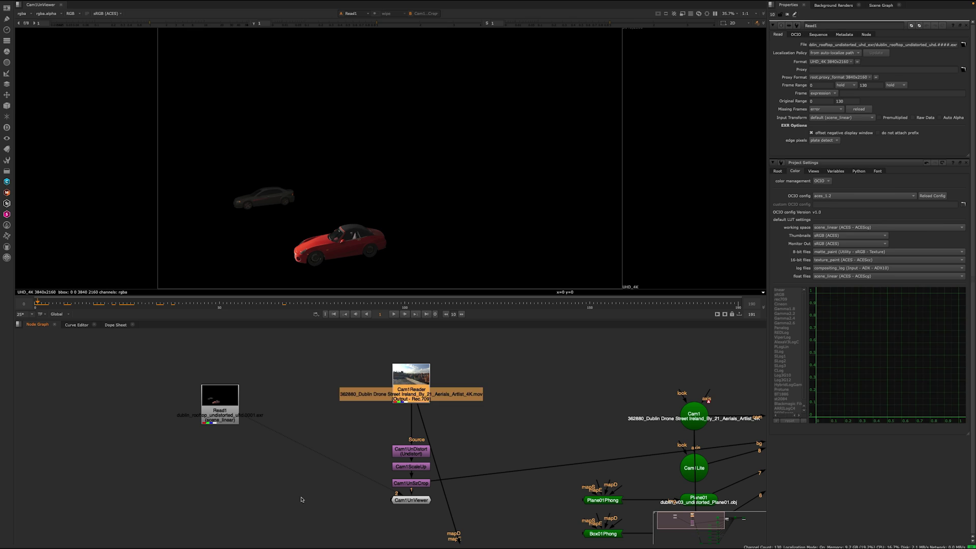
Add a Merge node with Cam1Reader as its B input, then play the maximised composite.
key("m")
left_click_drag(415, 394, 411, 387)
key("l")
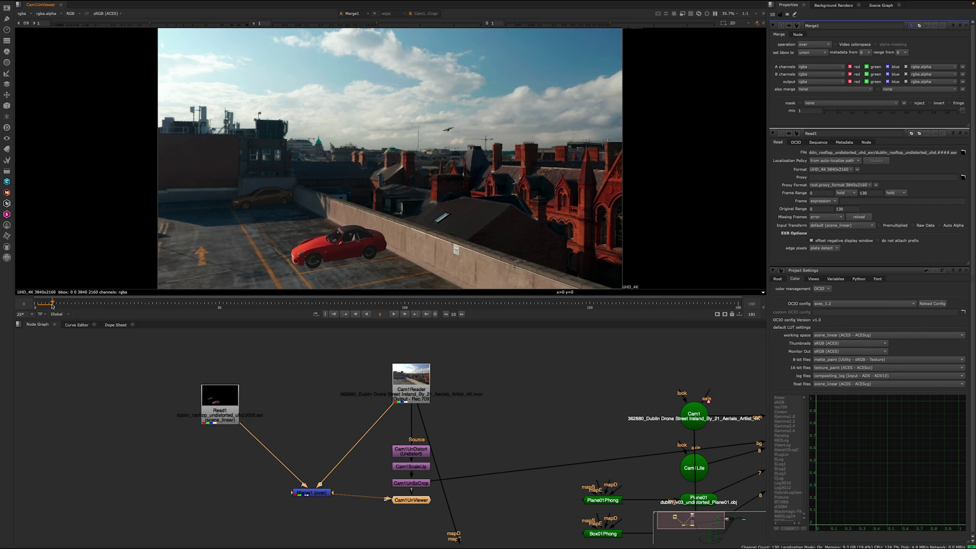
key("space")
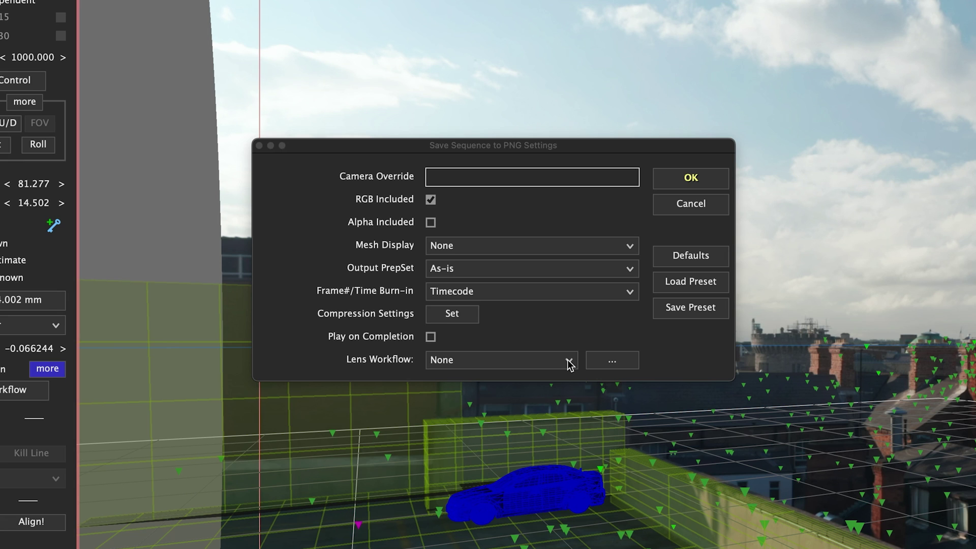
Review the PNG export's Lens Workflow choices and advanced settings, then the Nuke export settings.
left_click(568, 362)
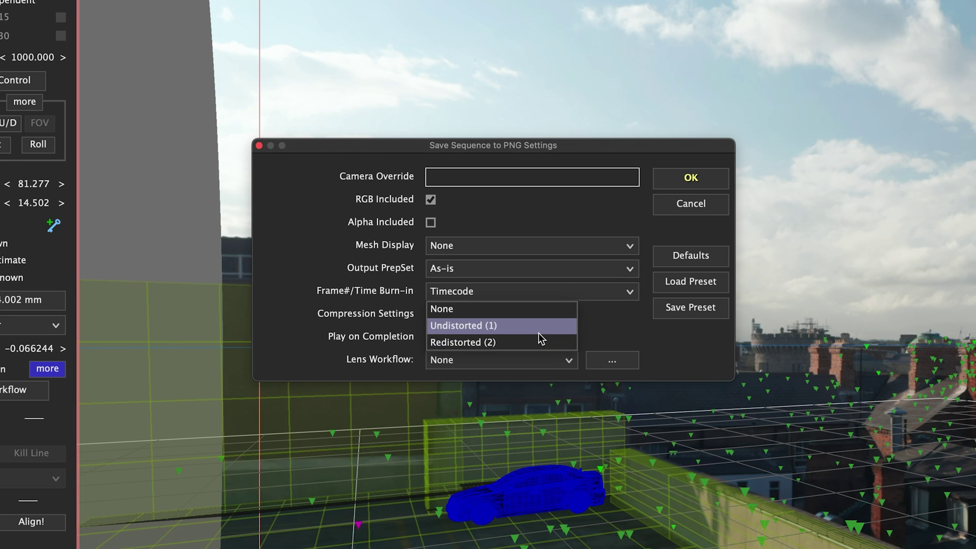
left_click(612, 361)
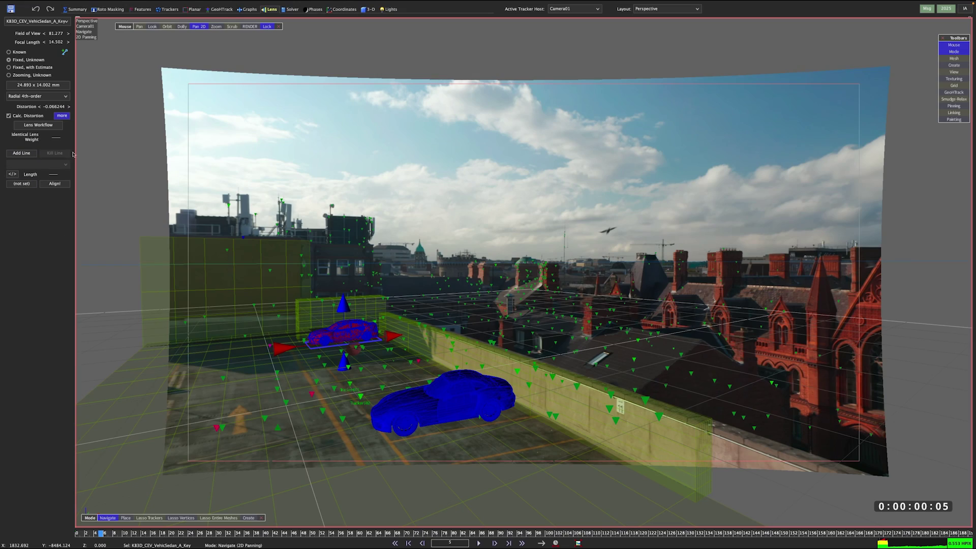
left_click(39, 127)
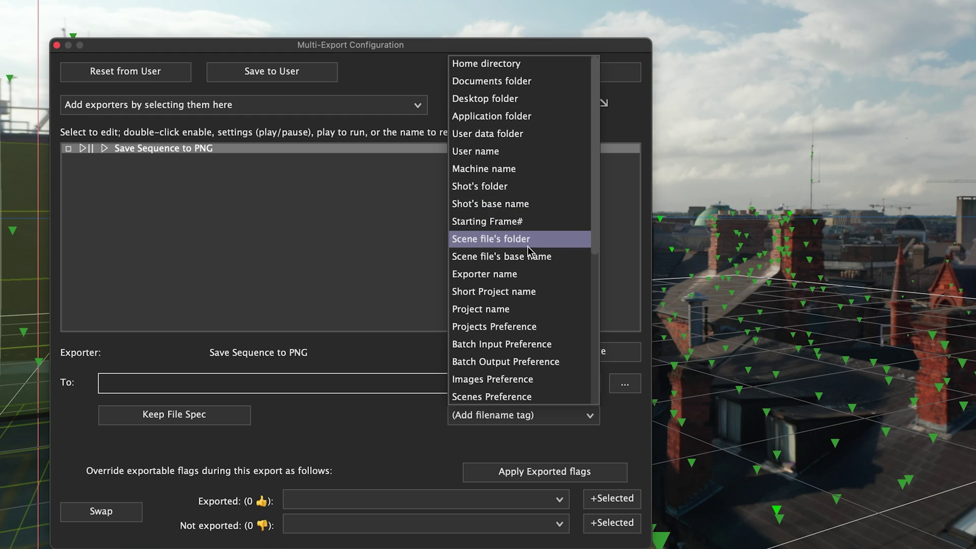
Insert the 'Scene file's folder' tag at the start of the PNG exporter's destination path.
left_click(534, 241)
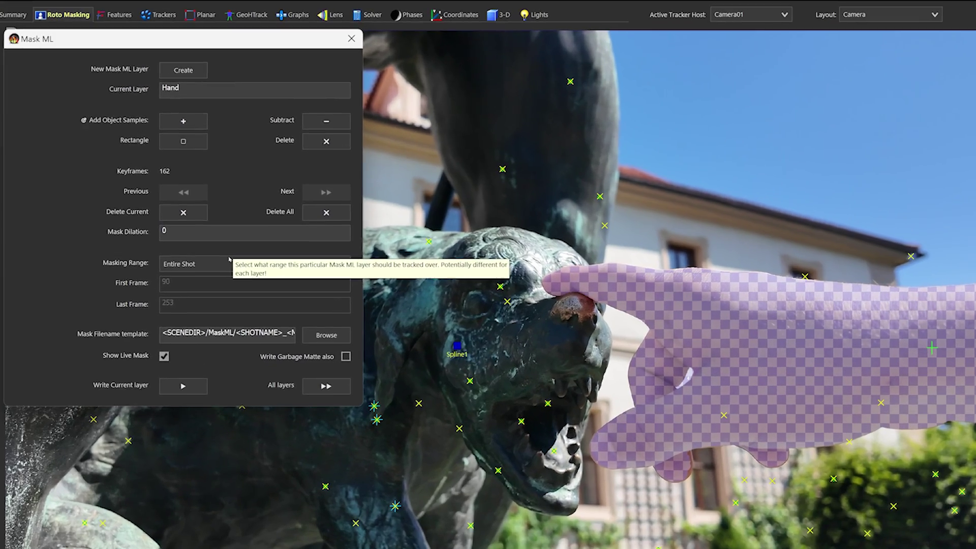
type("5")
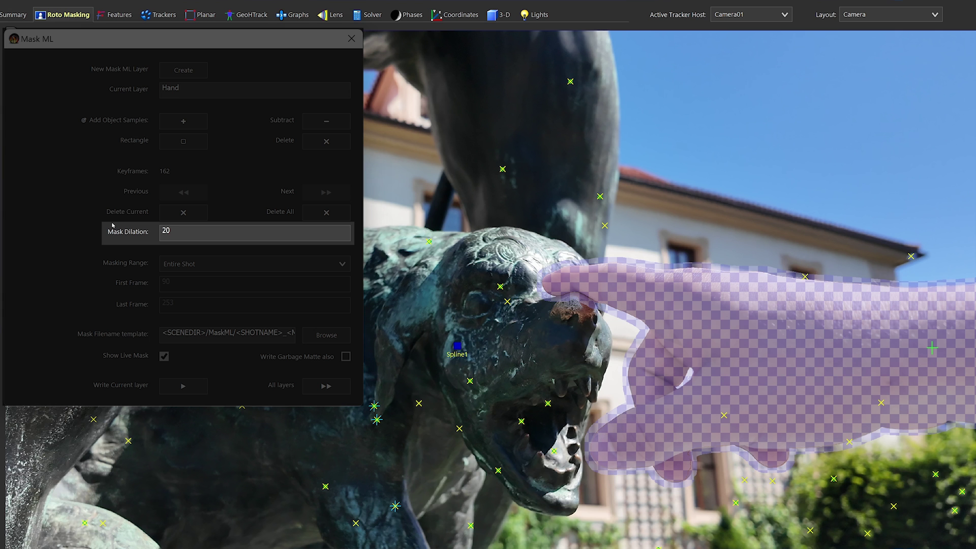